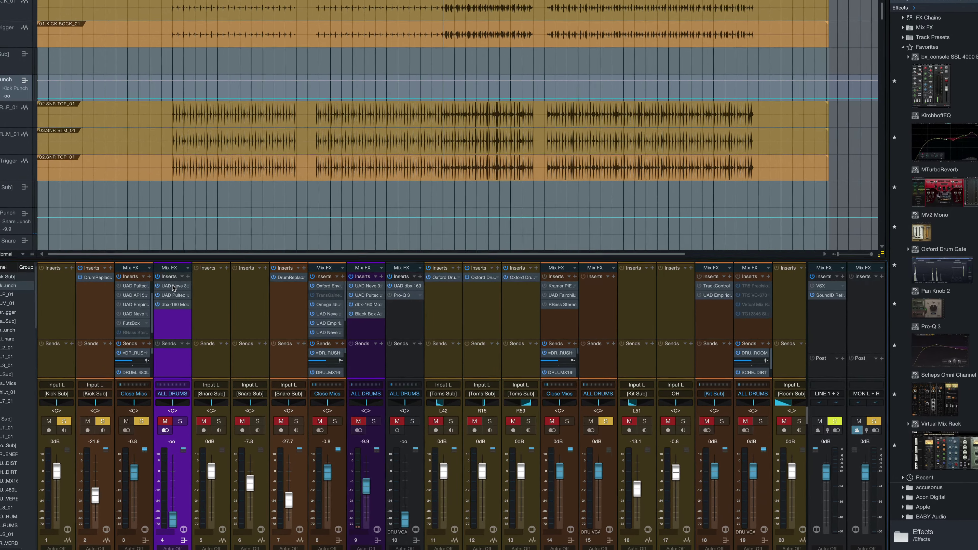
Review the Kick Punch bus's insert chain: the Neve 33609 C, Pultec EQP-1A and dbx-160 Mono settings.
{"action": "double_click", "coordinate": [218, 284]}
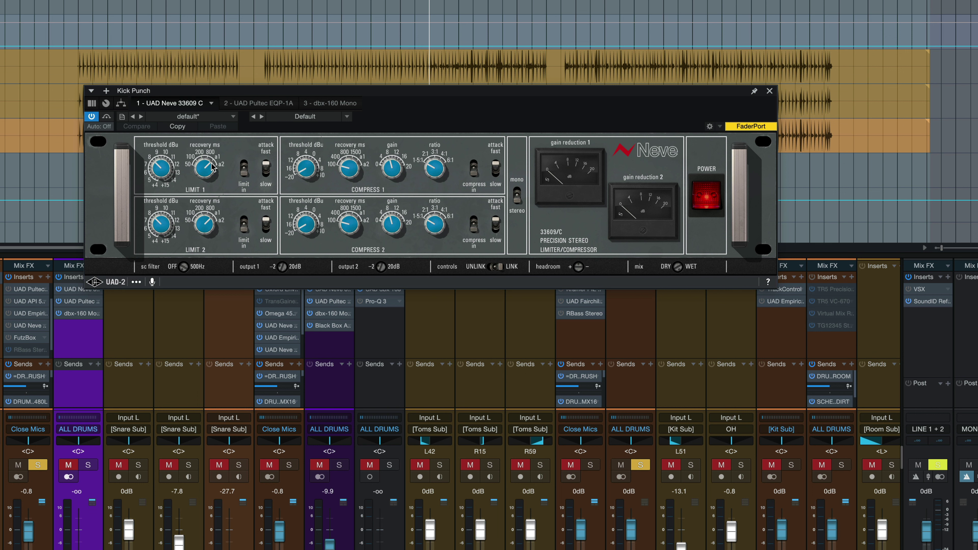
{"action": "left_click", "coordinate": [517, 191]}
{"action": "left_click", "coordinate": [272, 104]}
{"action": "left_click_drag", "start_coordinate": [460, 96], "coordinate": [508, 98]}
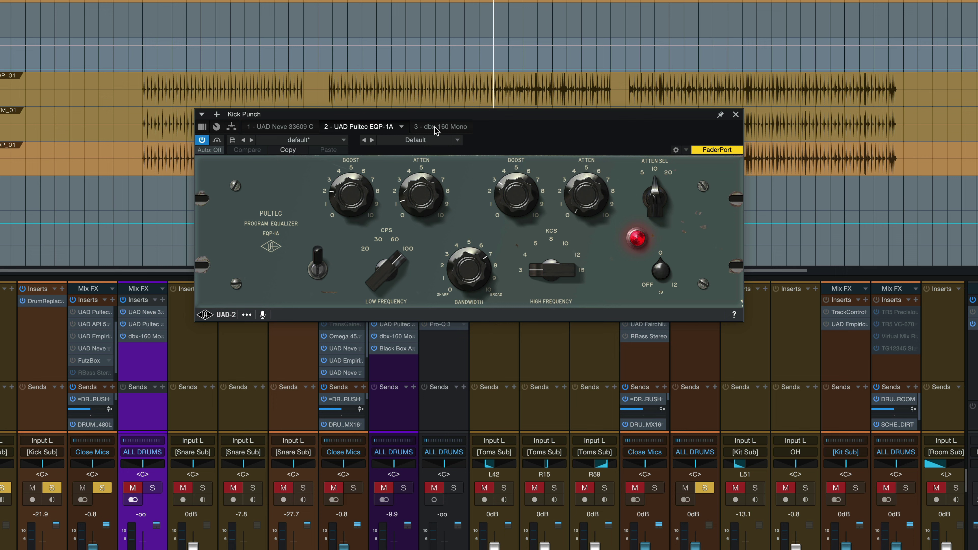
{"action": "left_click", "coordinate": [374, 103]}
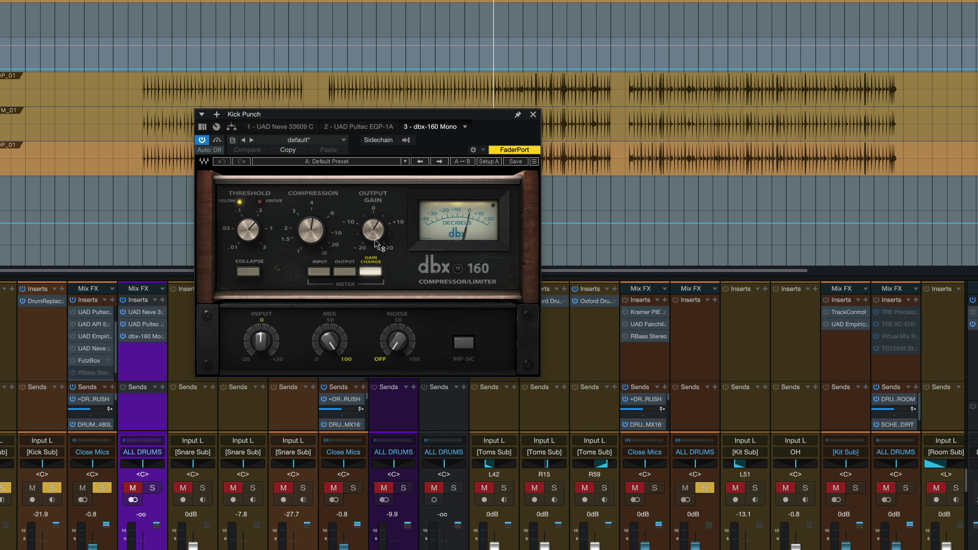
{"action": "mouse_move", "coordinate": [375, 243]}
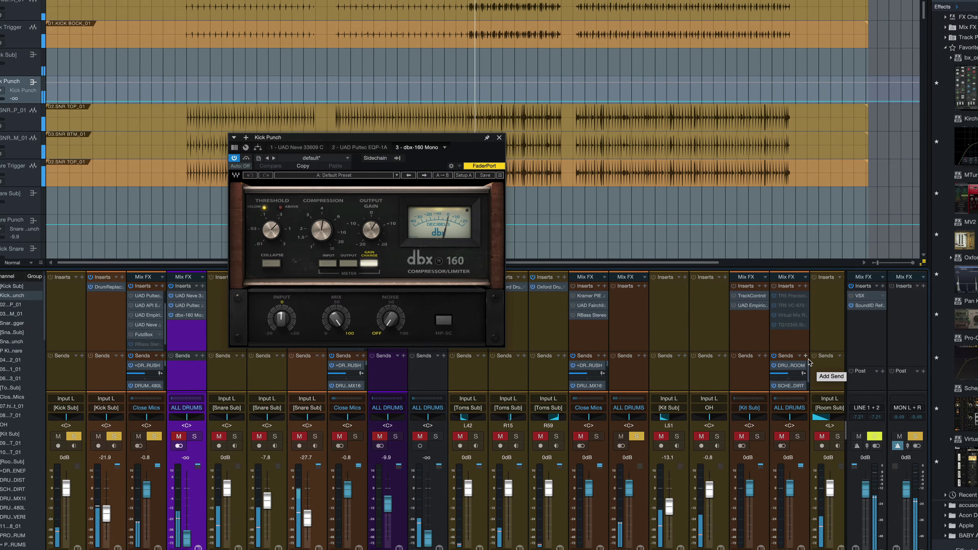
Audition the Kick Punch bus alone: lower Kick Sub to silence, unmute and solo Kick Punch, and set its level to about -7.8 dB.
{"action": "key", "text": "space"}
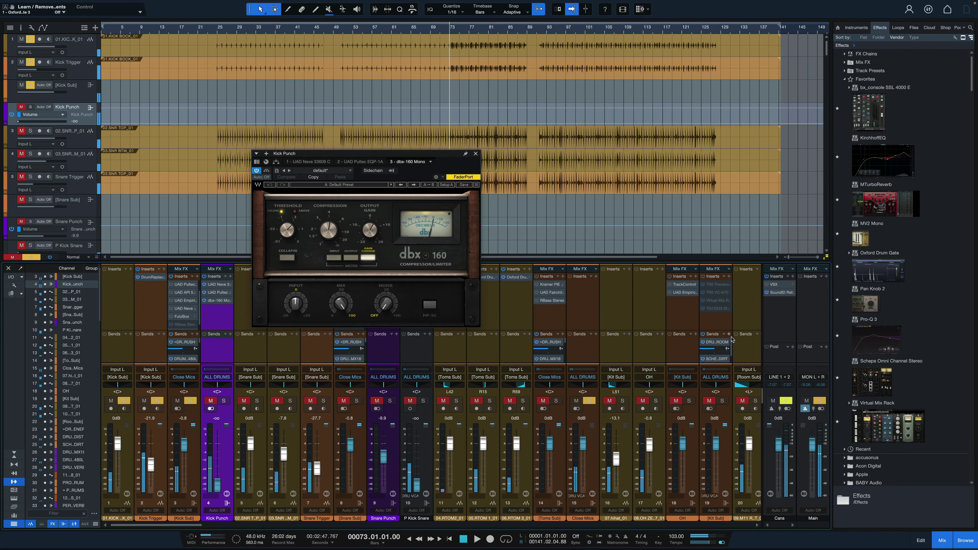
{"action": "left_click_drag", "start_coordinate": [220, 482], "coordinate": [186, 527]}
{"action": "left_click", "coordinate": [211, 401]}
{"action": "left_click", "coordinate": [223, 400]}
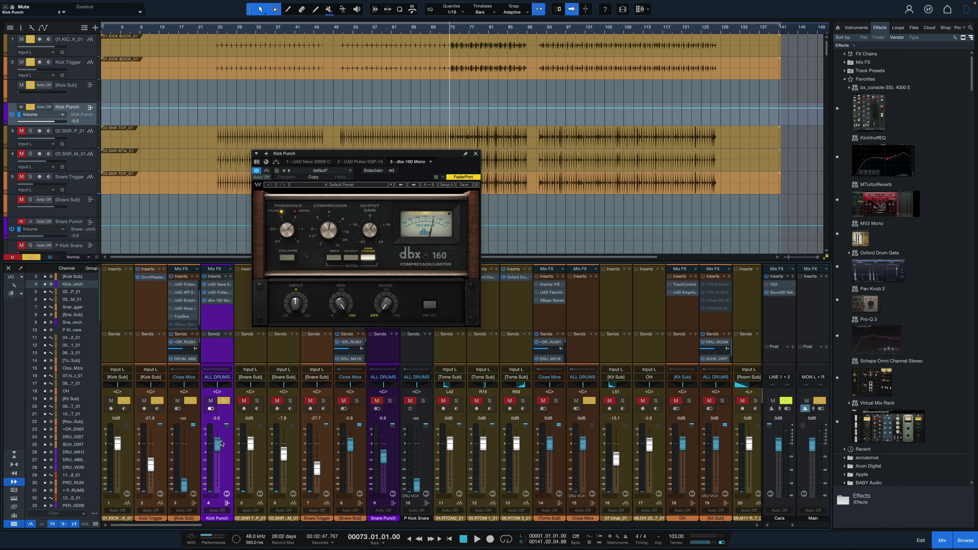
{"action": "left_click_drag", "start_coordinate": [219, 447], "coordinate": [218, 453]}
{"action": "key", "text": "space"}
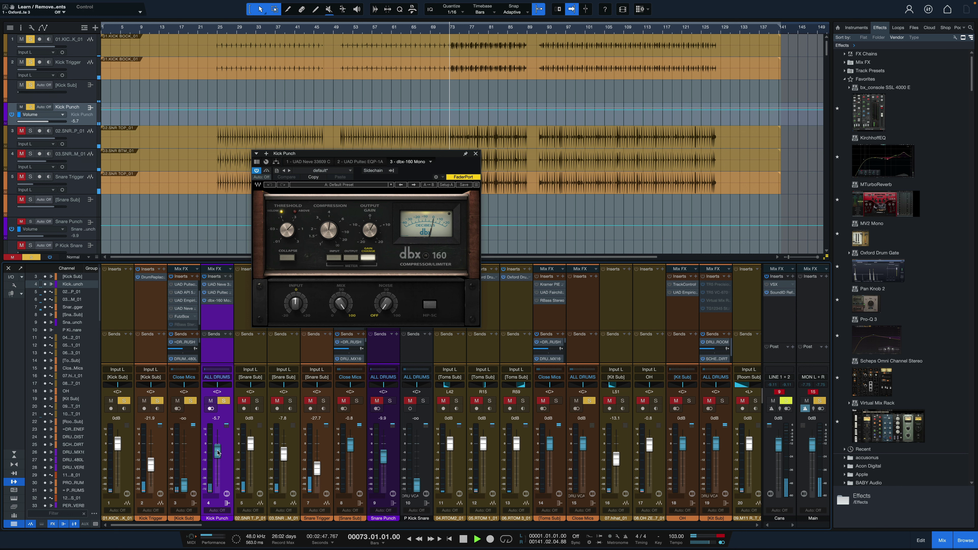
{"action": "left_click_drag", "start_coordinate": [218, 453], "coordinate": [218, 456]}
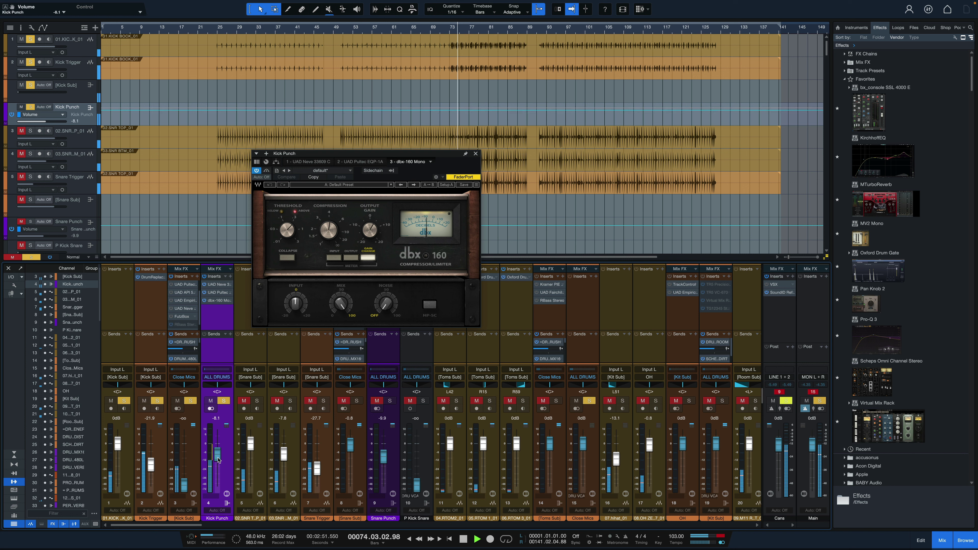
{"action": "left_click_drag", "start_coordinate": [219, 458], "coordinate": [220, 458]}
{"action": "key", "text": "space"}
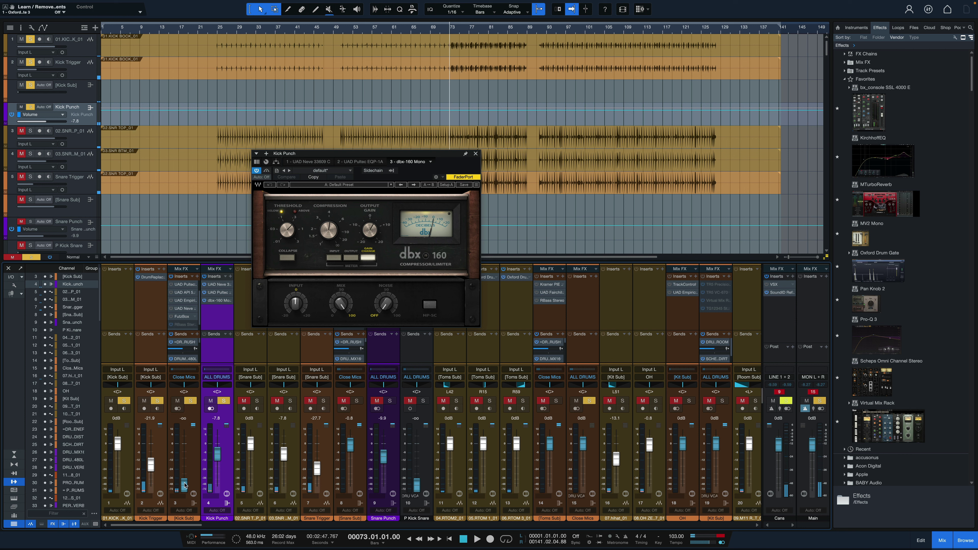
Restore Kick Sub to about -1.4 dB and blend Kick Punch up from silence to about -22.7 dB, comparing playback with and without it.
{"action": "left_click_drag", "start_coordinate": [182, 488], "coordinate": [230, 544]}
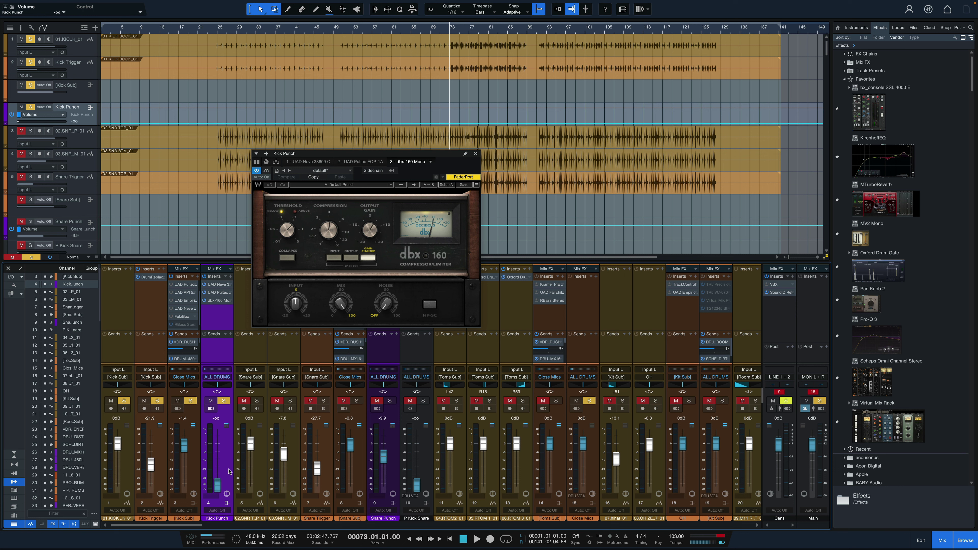
{"action": "key", "text": "space"}
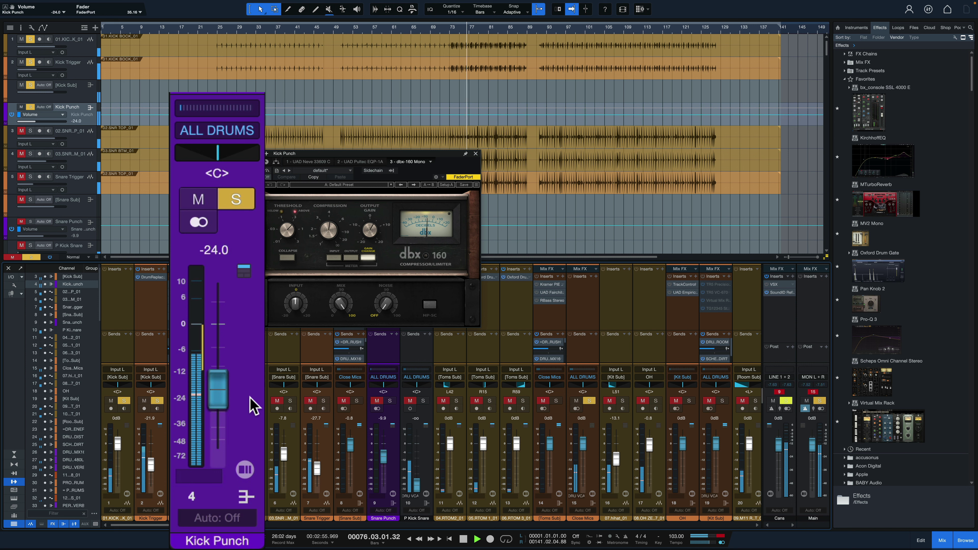
{"action": "key", "text": "space"}
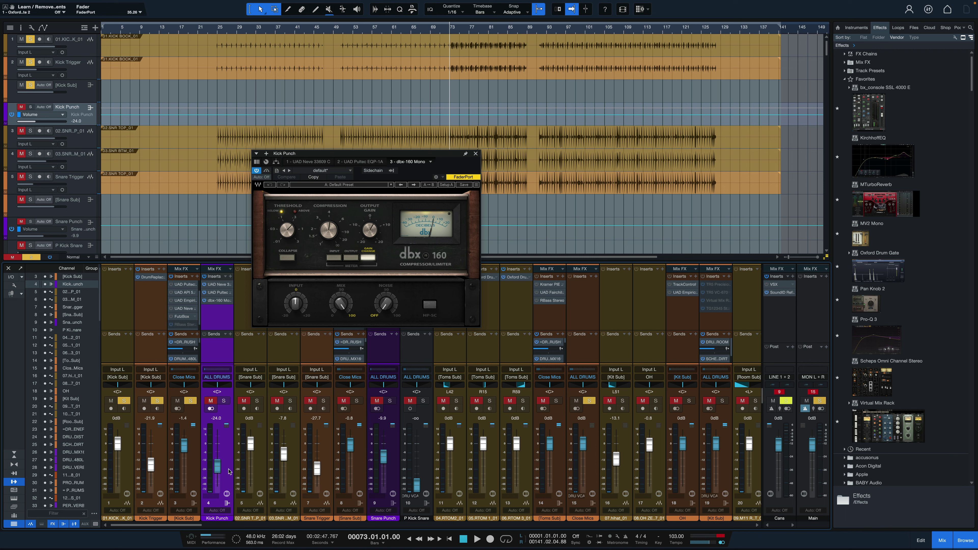
{"action": "key", "text": "space"}
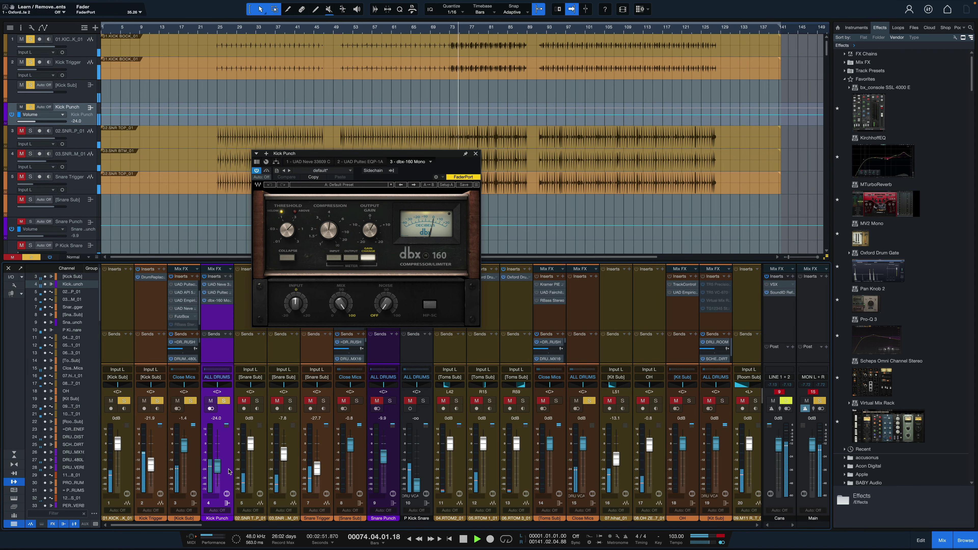
{"action": "key", "text": "space"}
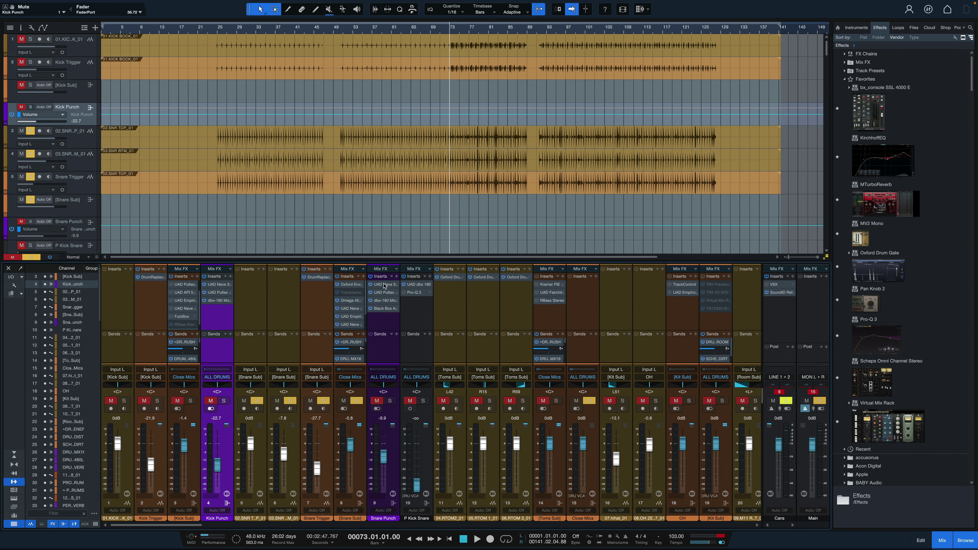
Review the Snare Punch bus's insert chain: Neve 33609 C, Pultec EQP-1A, dbx-160 Mono and Black Box HG-2, and close the plug-in window.
{"action": "left_click", "coordinate": [384, 286]}
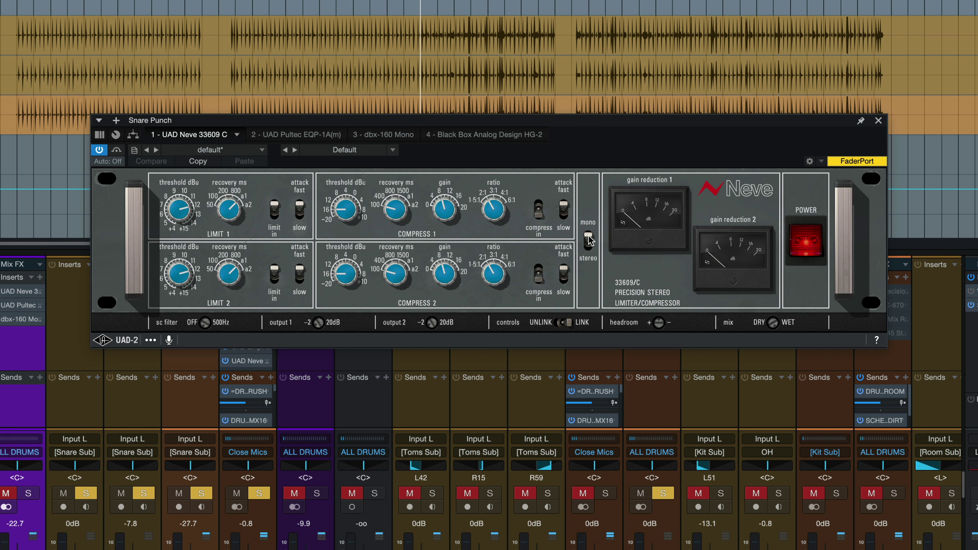
{"action": "left_click", "coordinate": [300, 133]}
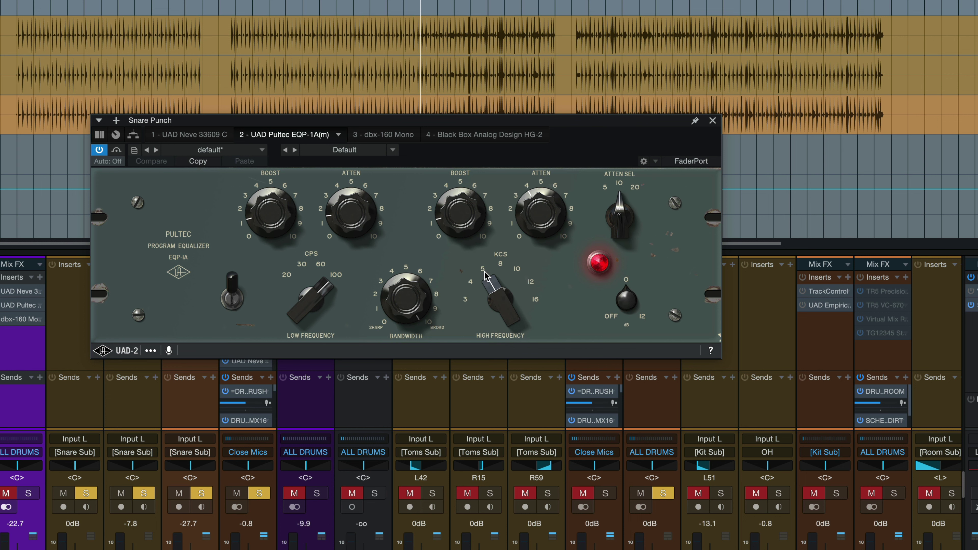
{"action": "left_click", "coordinate": [365, 135]}
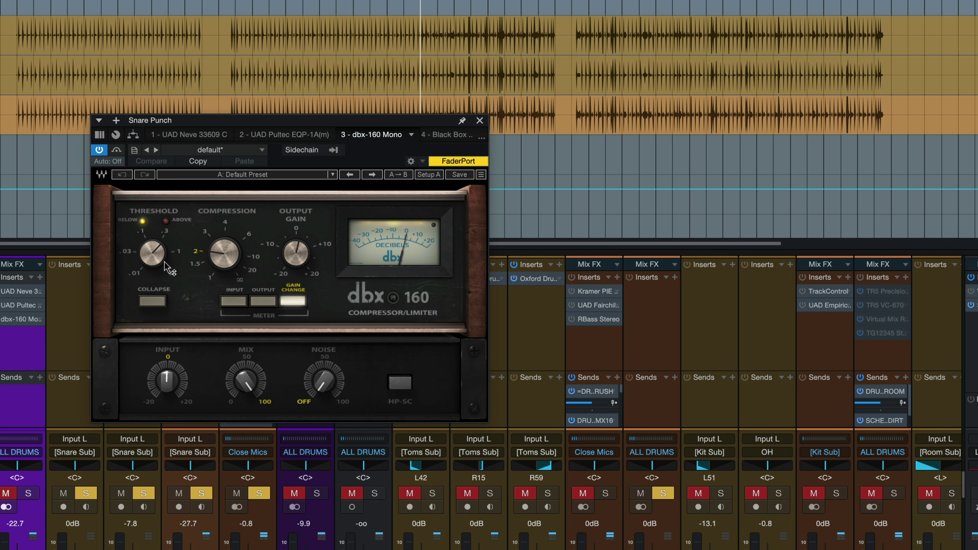
{"action": "mouse_move", "coordinate": [154, 264]}
{"action": "left_click", "coordinate": [445, 136]}
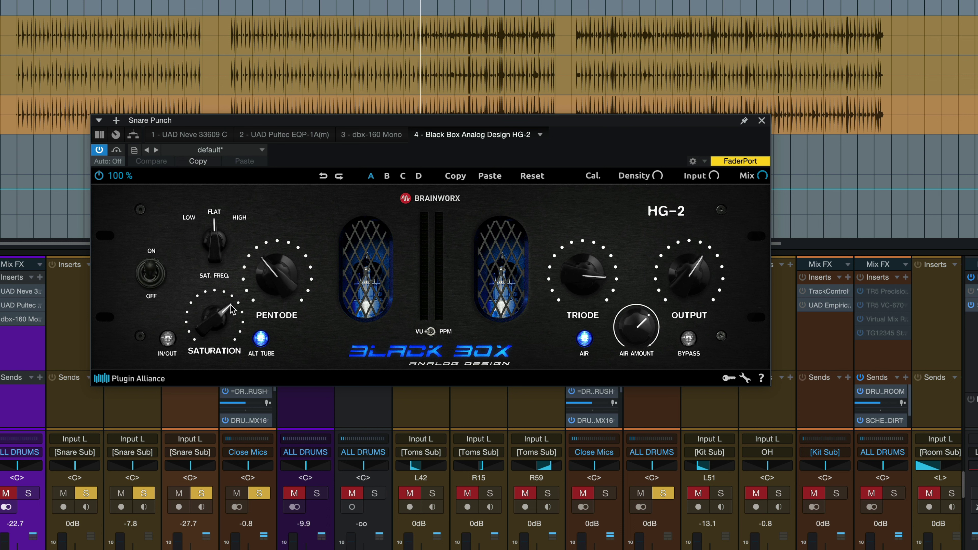
{"action": "left_click", "coordinate": [168, 340]}
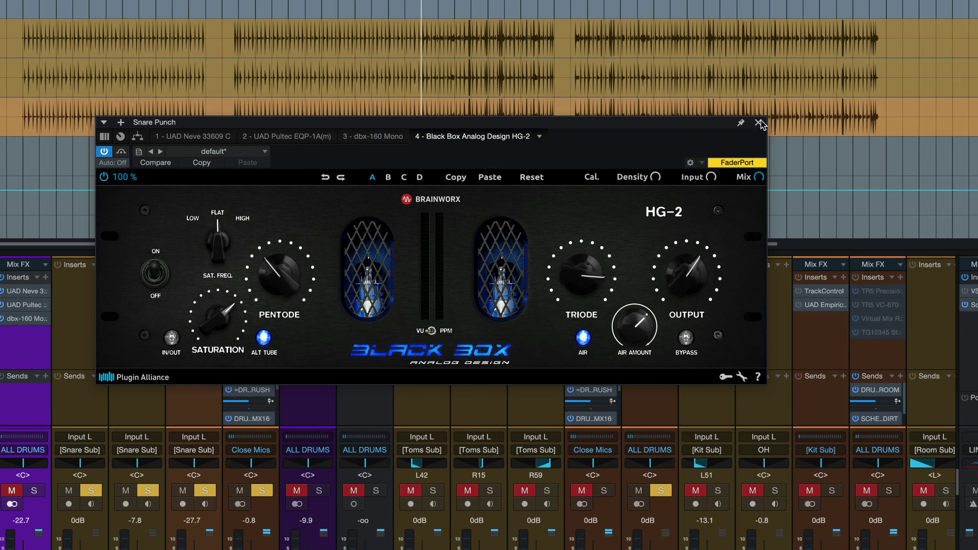
{"action": "left_click", "coordinate": [763, 121]}
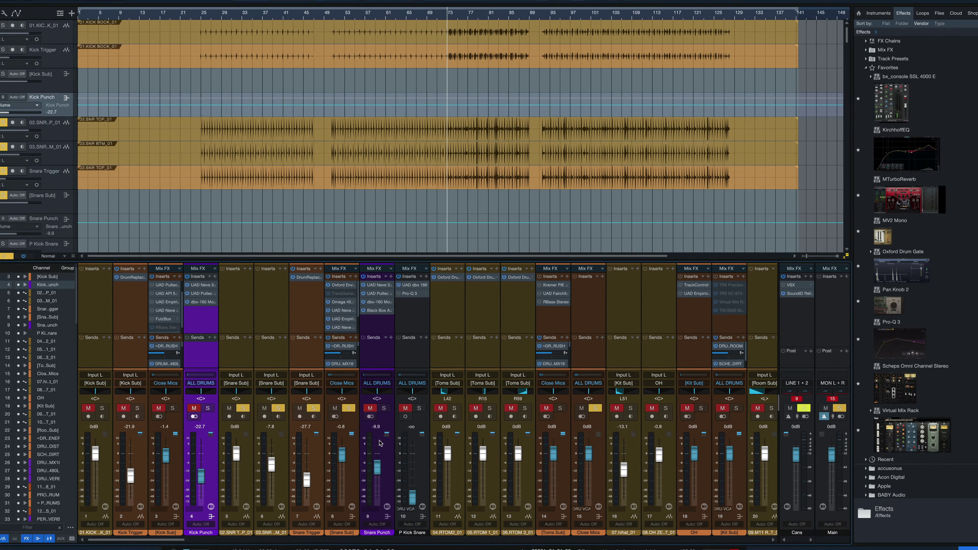
Audition the Snare Punch bus alone: lower Snare Sub to silence, solo Snare Punch, and set its level to about -10.8 dB during playback.
{"action": "left_click_drag", "start_coordinate": [330, 468], "coordinate": [351, 456]}
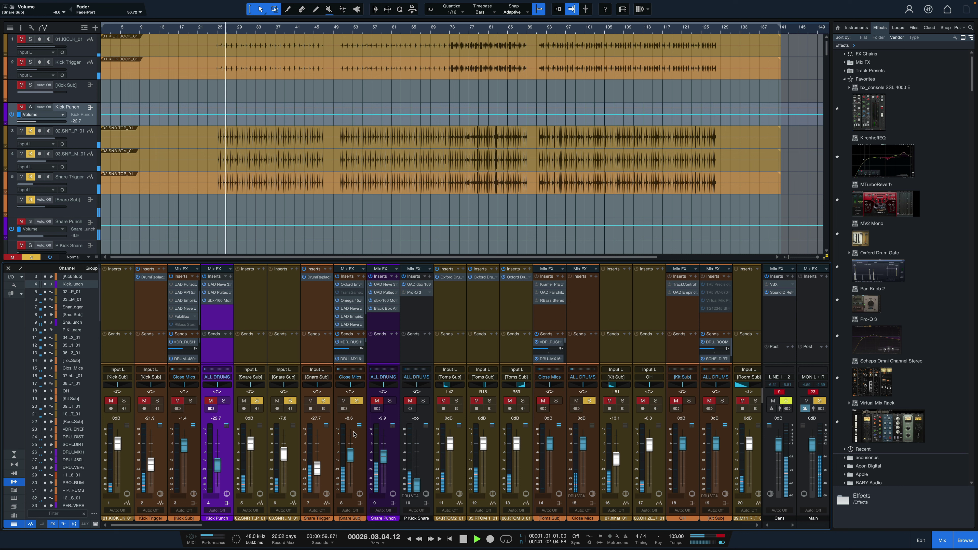
{"action": "key", "text": "space"}
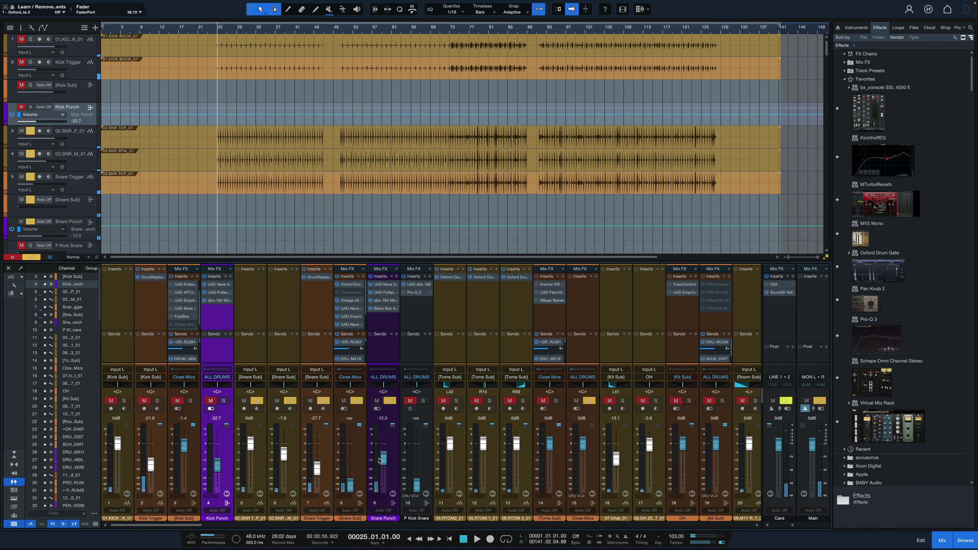
{"action": "left_click_drag", "start_coordinate": [385, 464], "coordinate": [384, 462]}
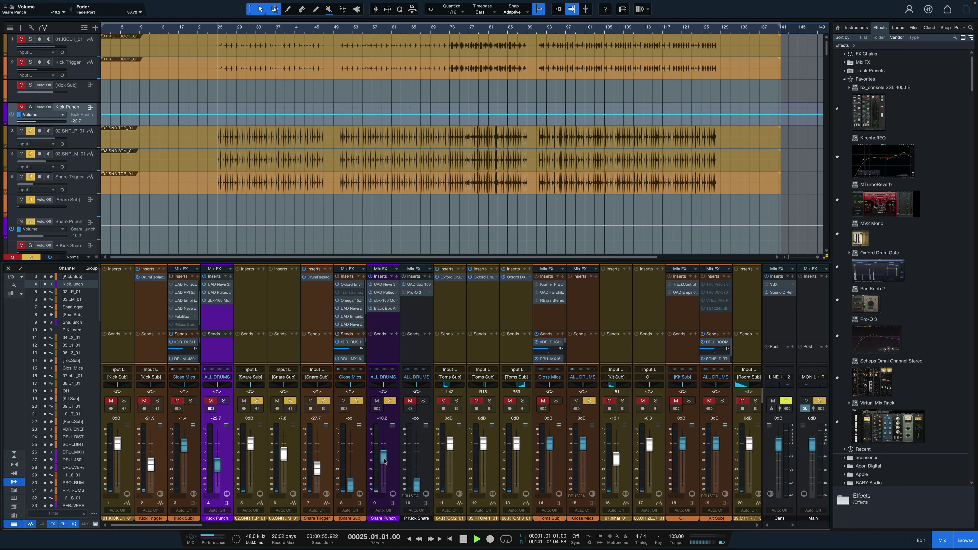
{"action": "key", "text": "space"}
{"action": "left_click_drag", "start_coordinate": [385, 461], "coordinate": [385, 462]}
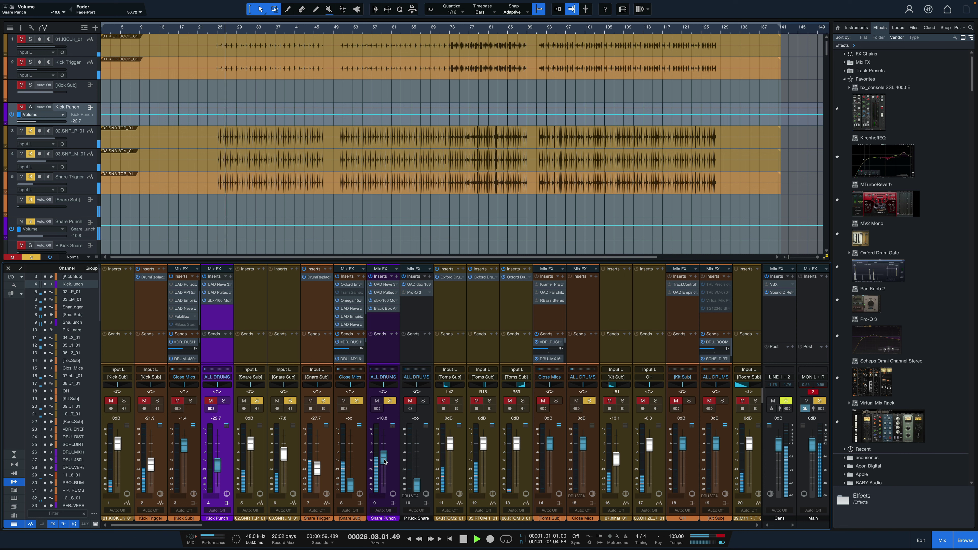
{"action": "key", "text": "space"}
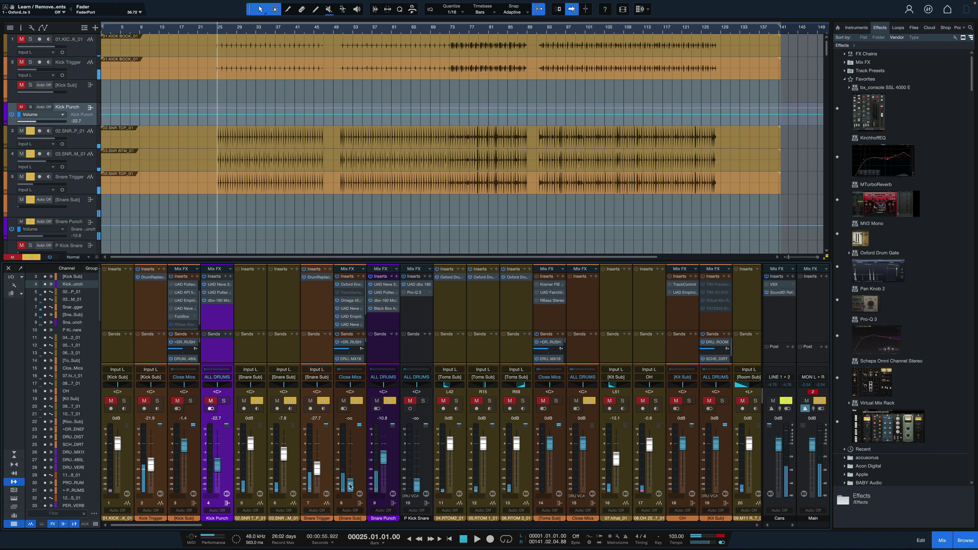
Restore Snare Sub to about -7 dB and blend Snare Punch up from silence to about -19.7 dB during playback.
{"action": "left_click_drag", "start_coordinate": [350, 486], "coordinate": [384, 486]}
{"action": "left_click", "coordinate": [384, 467]}
{"action": "key", "text": "space"}
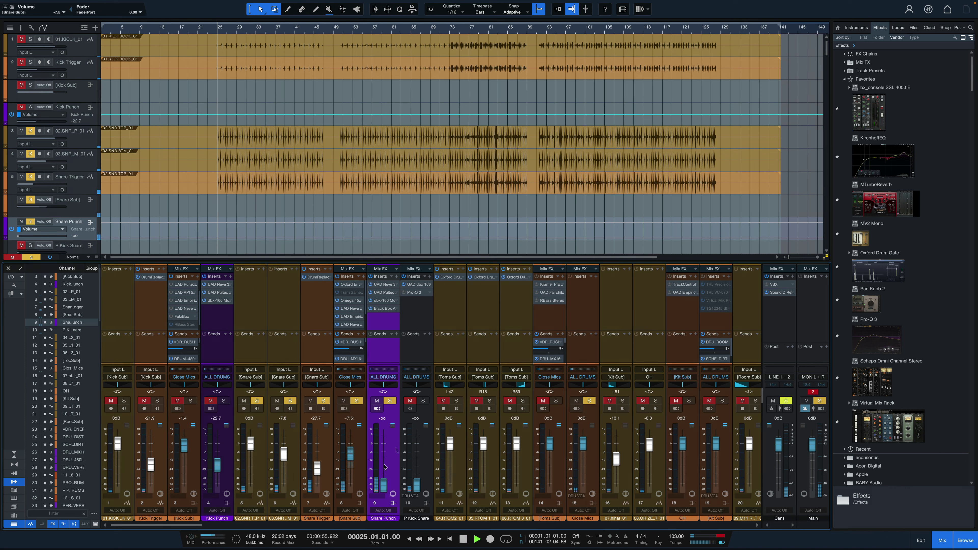
{"action": "scroll", "coordinate": [387, 467], "scroll_direction": "up", "scroll_amount": 10}
{"action": "scroll", "coordinate": [398, 387], "scroll_direction": "up", "scroll_amount": 5}
{"action": "scroll", "coordinate": [399, 387], "scroll_direction": "up", "scroll_amount": 8}
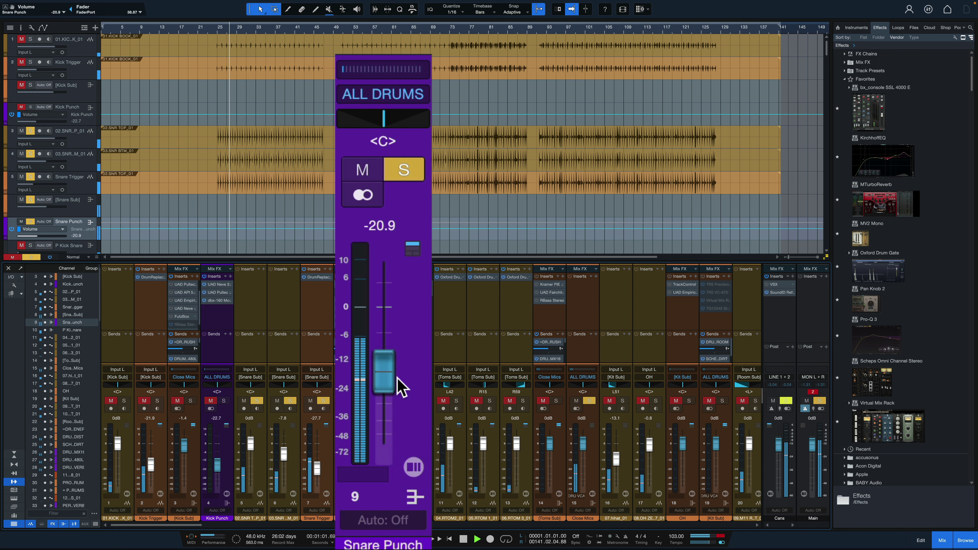
{"action": "scroll", "coordinate": [401, 387], "scroll_direction": "up", "scroll_amount": 4}
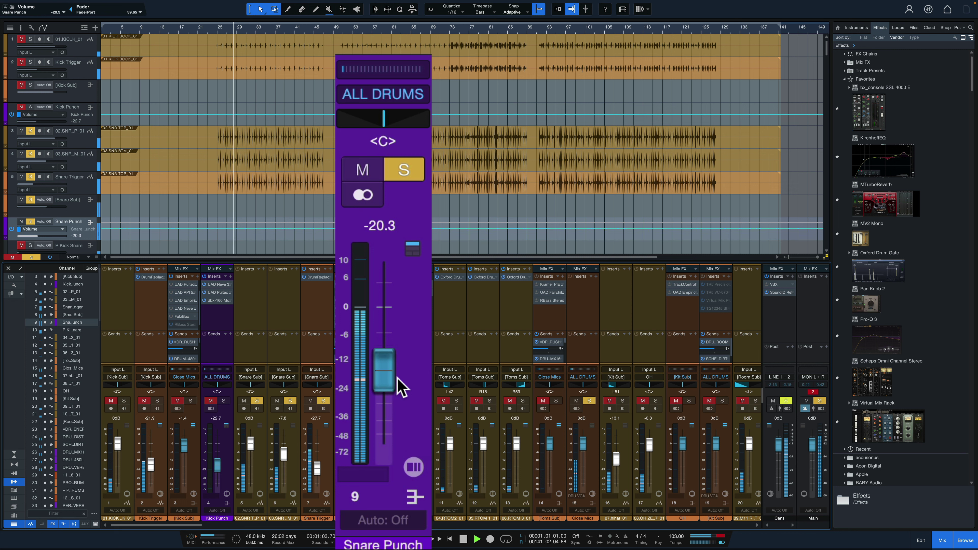
{"action": "scroll", "coordinate": [400, 388], "scroll_direction": "up", "scroll_amount": 2}
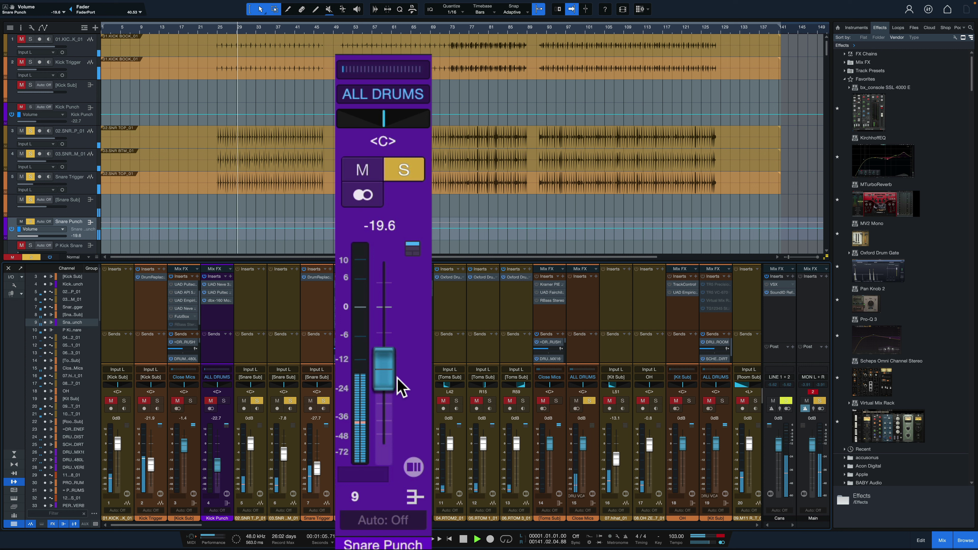
{"action": "key", "text": "space"}
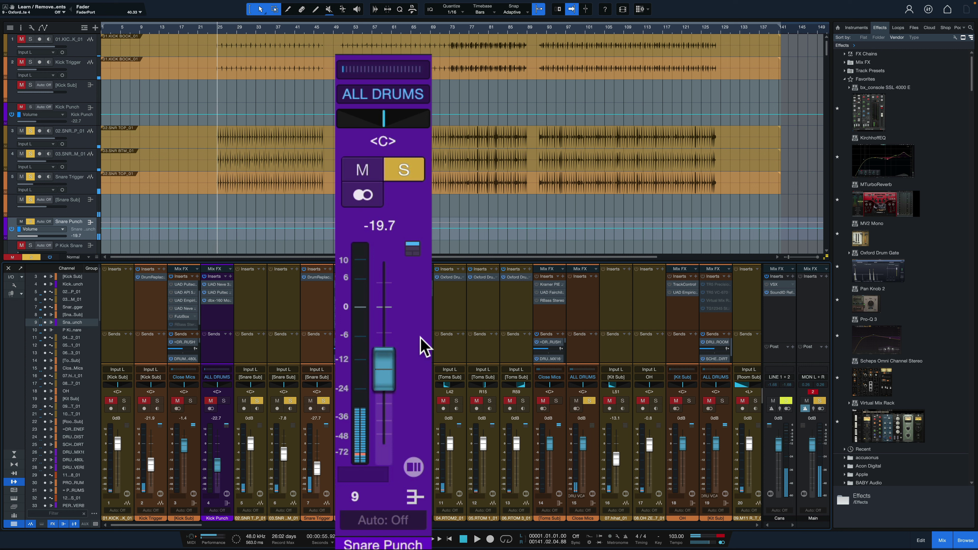
Compare the snare playback with Snare Punch muted and with it unmuted and soloed, and save the song.
{"action": "key", "text": "s"}
{"action": "key", "text": "m"}
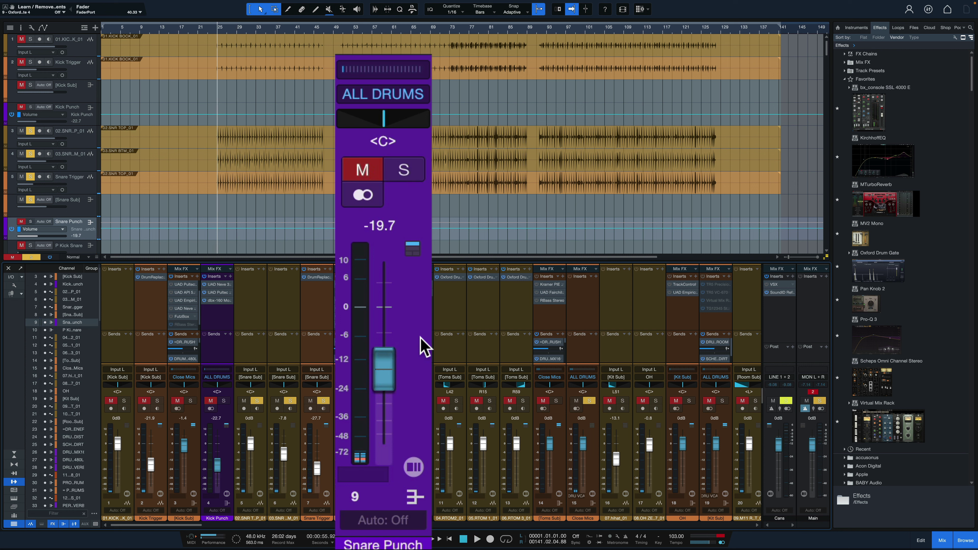
{"action": "key", "text": "space"}
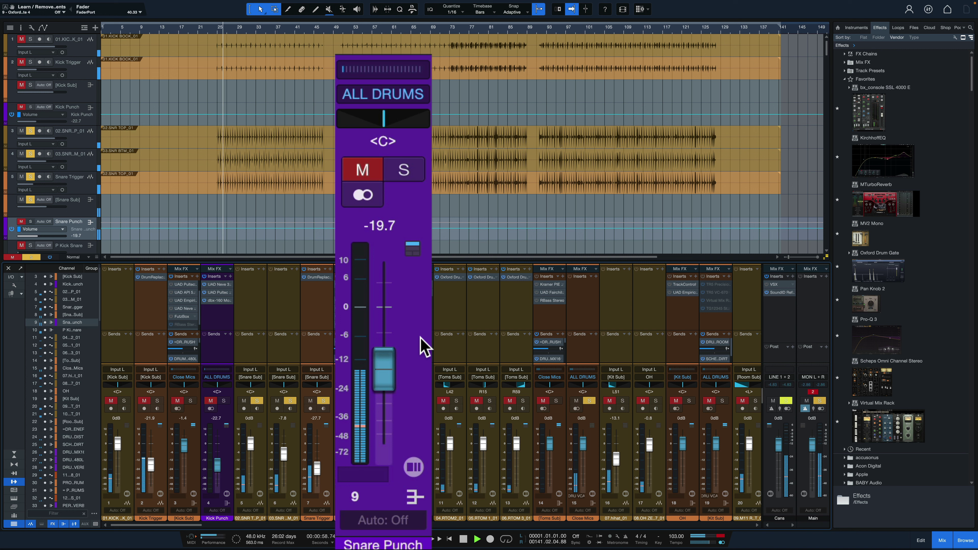
{"action": "key", "text": "space"}
{"action": "key", "text": "m"}
{"action": "key", "text": "s"}
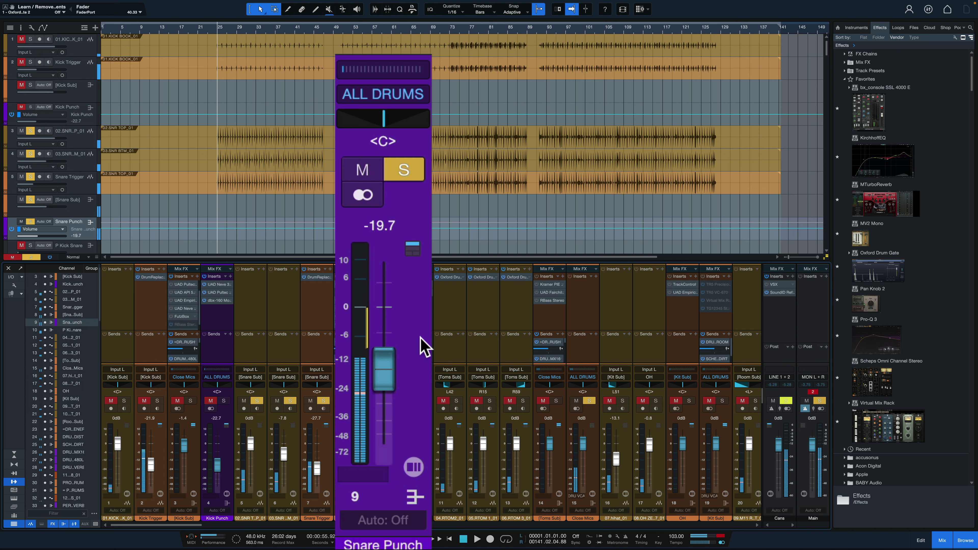
{"action": "key", "text": "space"}
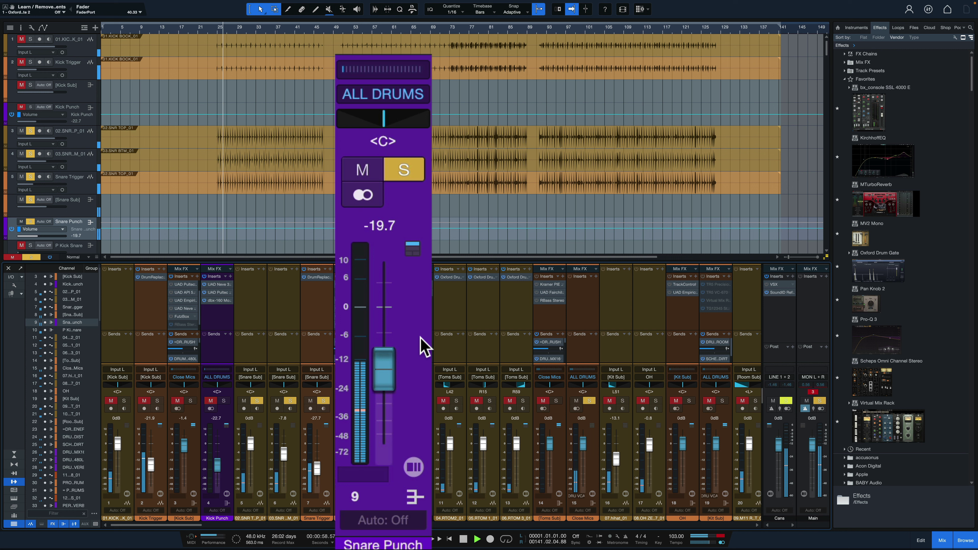
{"action": "key", "text": "space"}
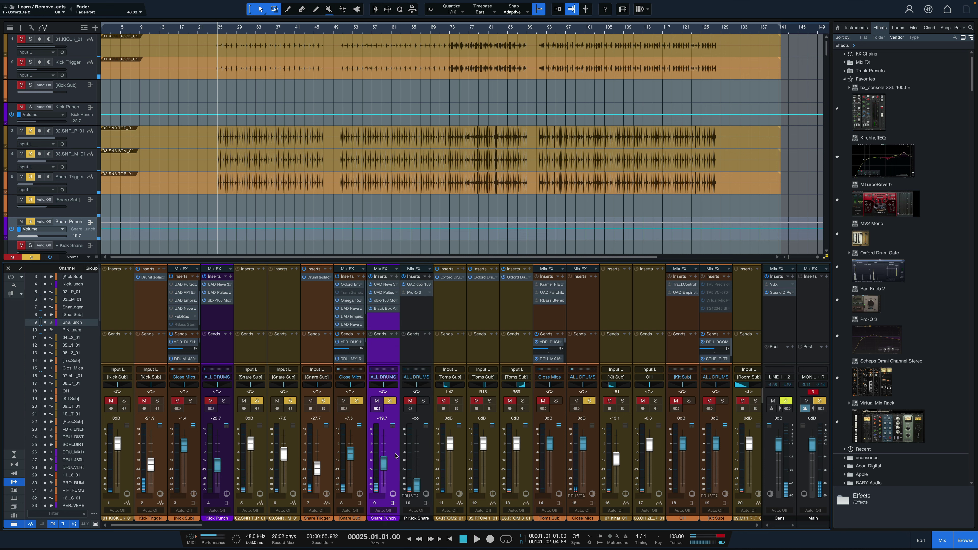
{"action": "key", "text": "ctrl+s"}
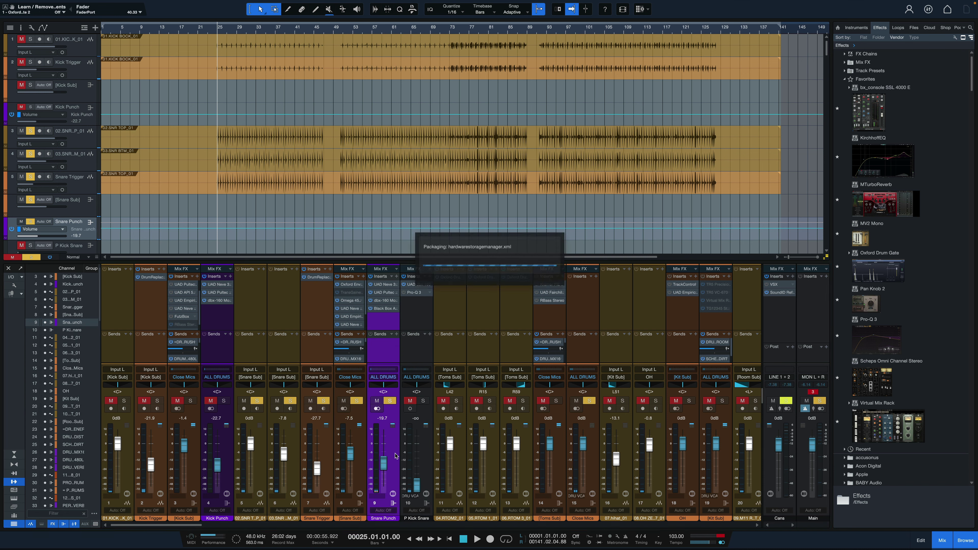